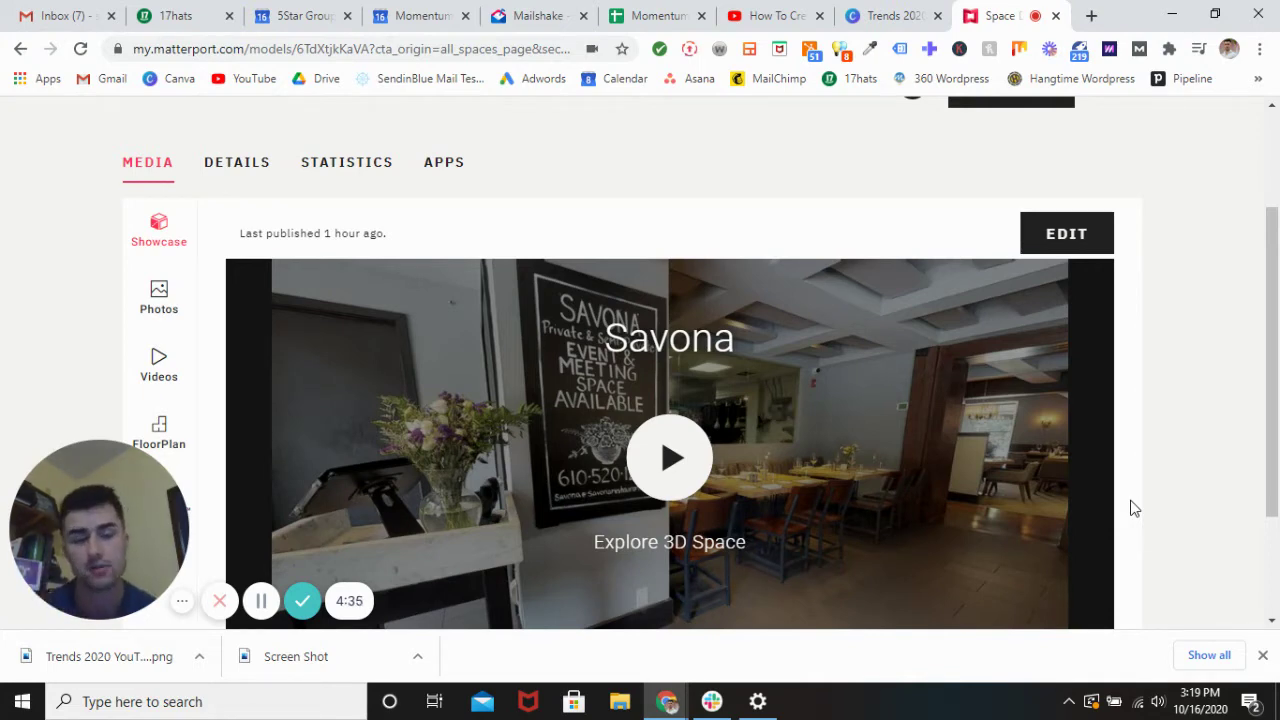
scroll(1134, 508, down, 1)
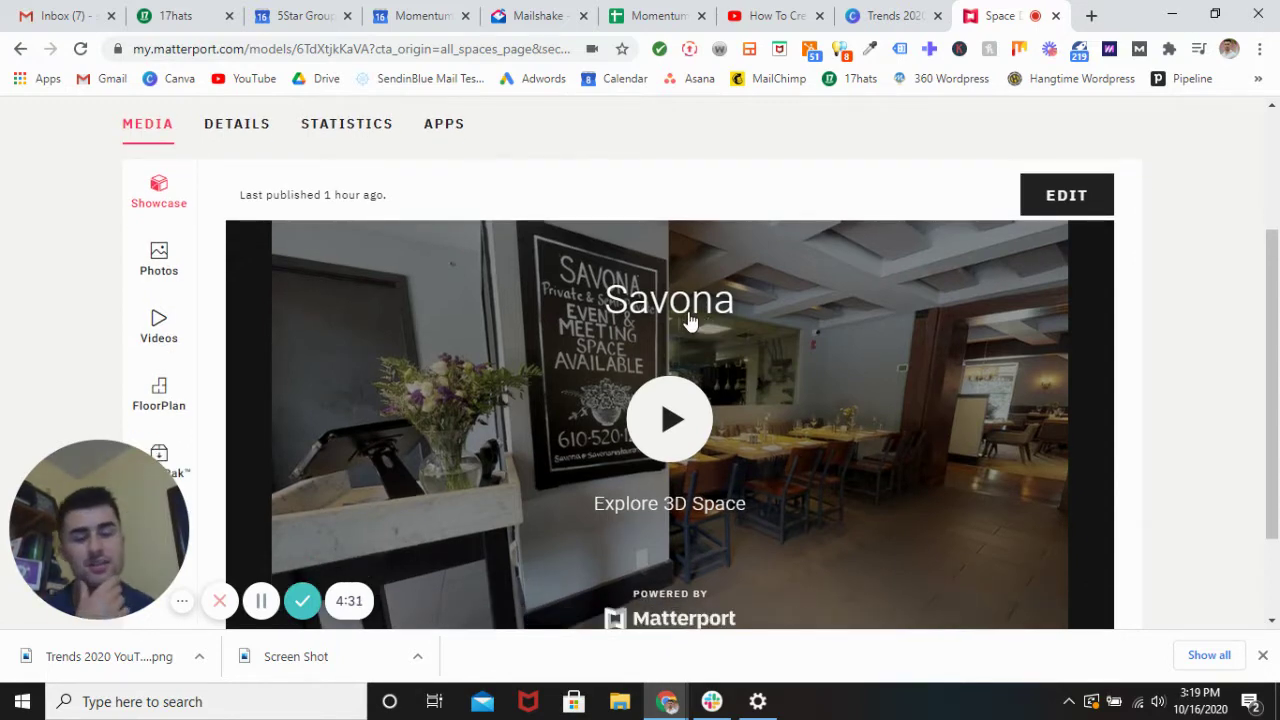
Start playing the Savona Showcase 3D tour from the space page
click(667, 420)
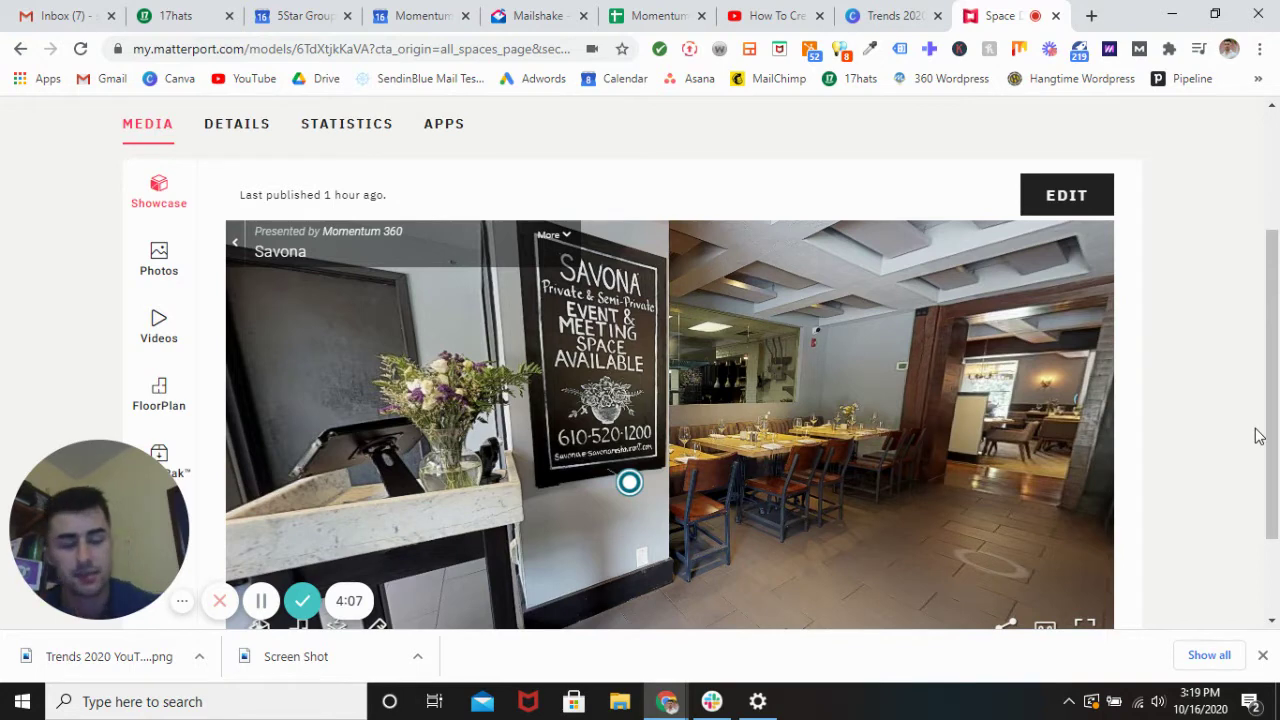
Enter edit mode for the Savona tour and show the 360° Views list
click(1056, 200)
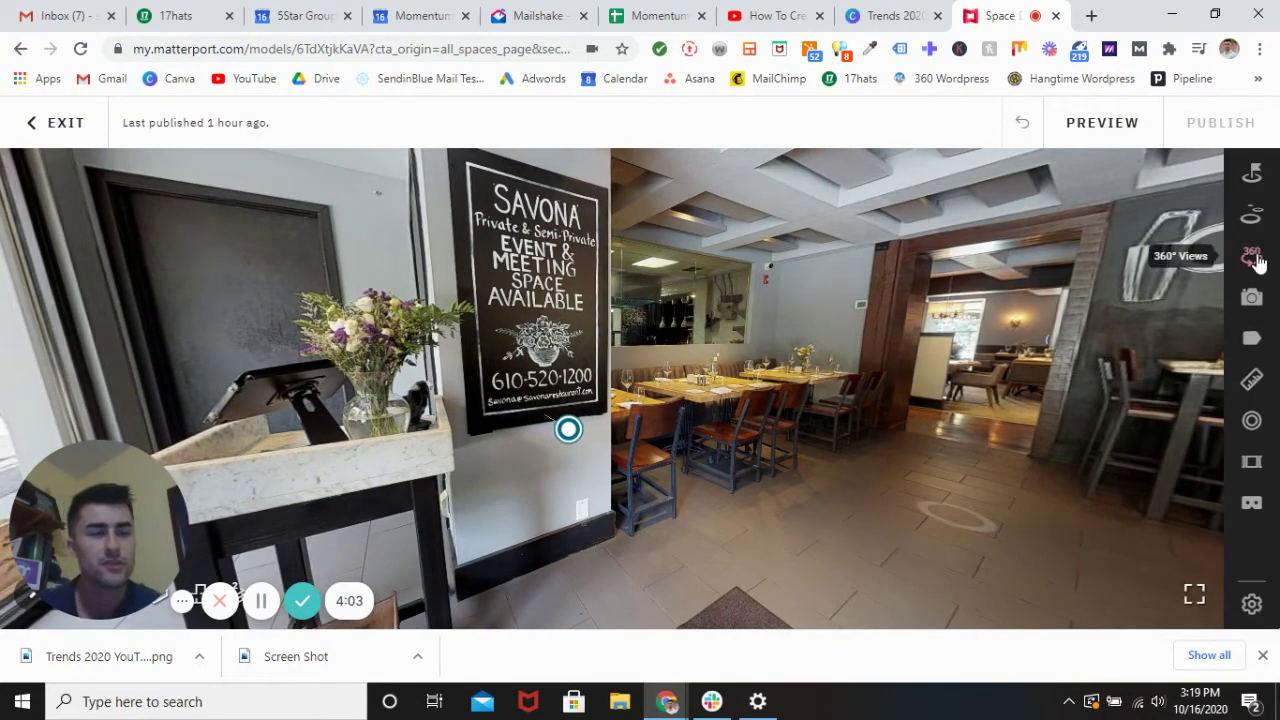
click(1252, 256)
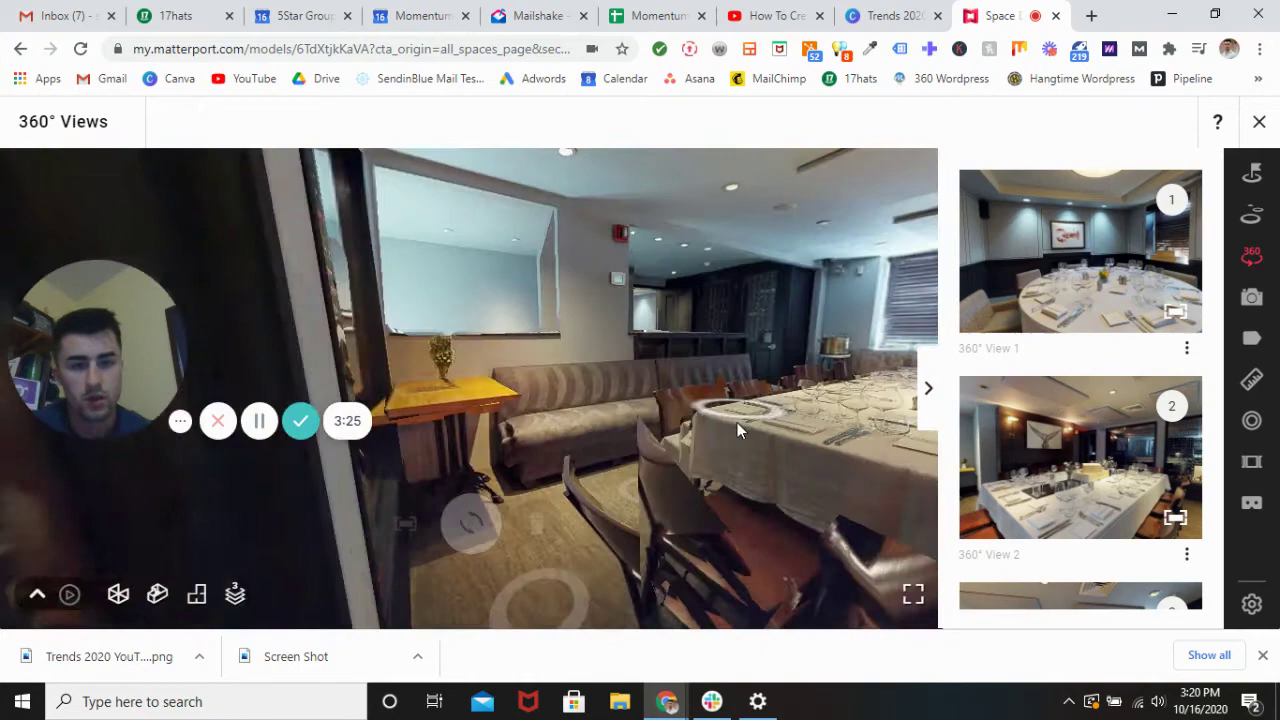
Select 360° View 2 and pin it inside the dining room on the floor plan
click(737, 426)
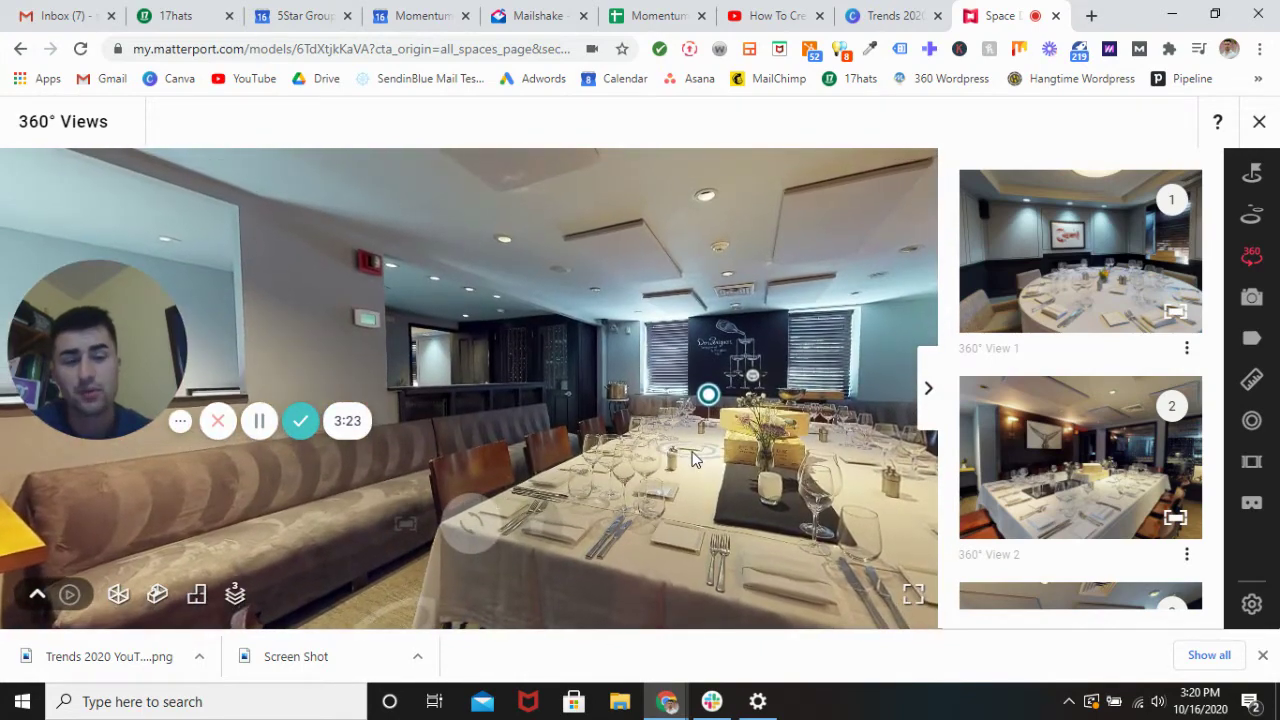
click(695, 458)
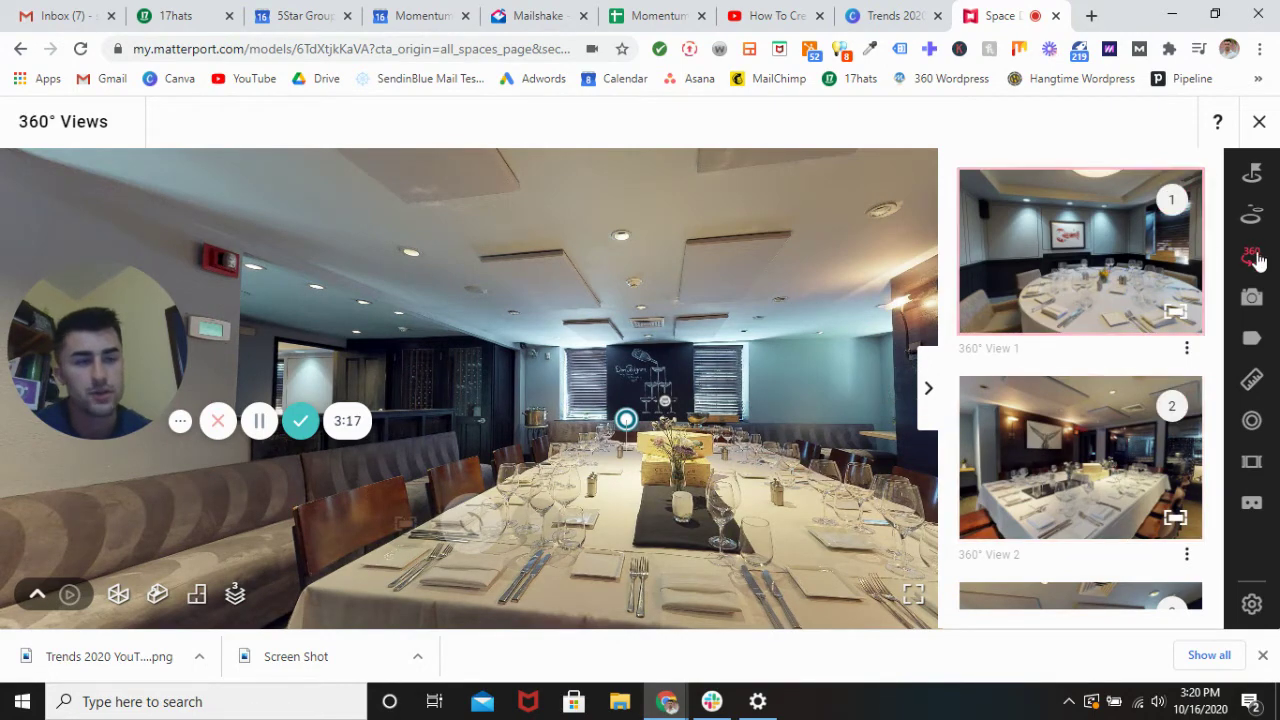
click(1046, 447)
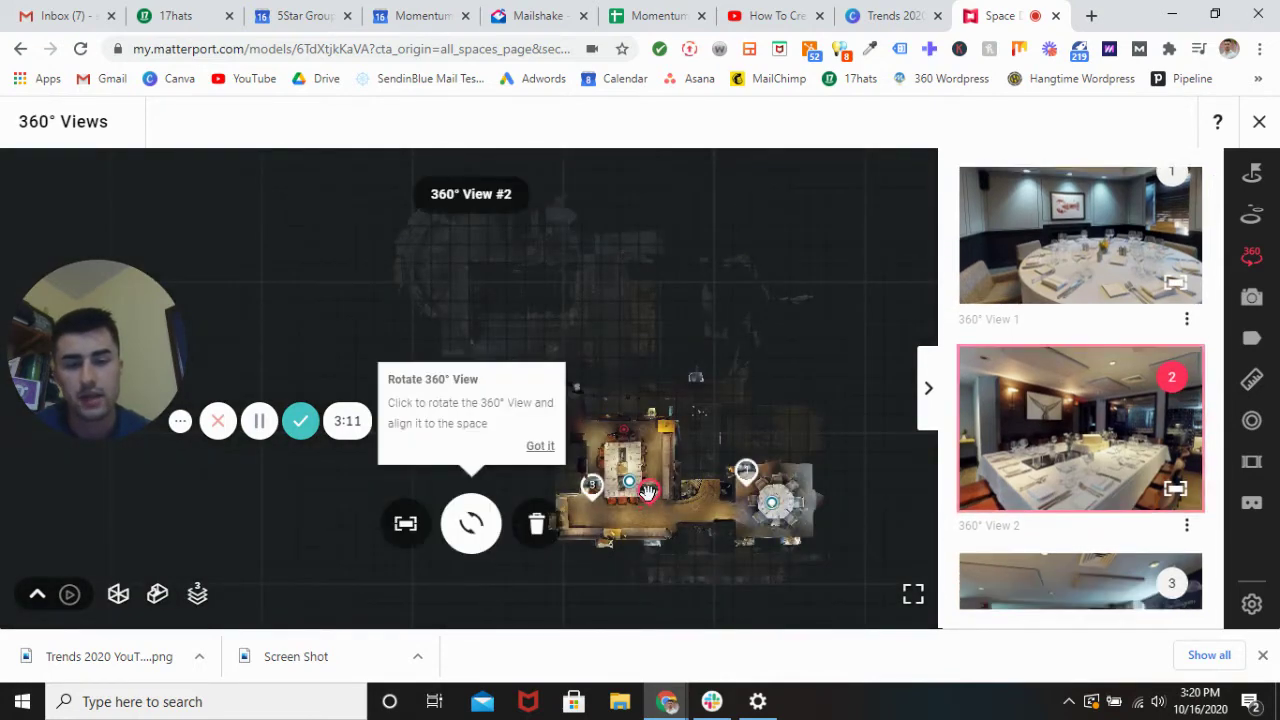
click(471, 523)
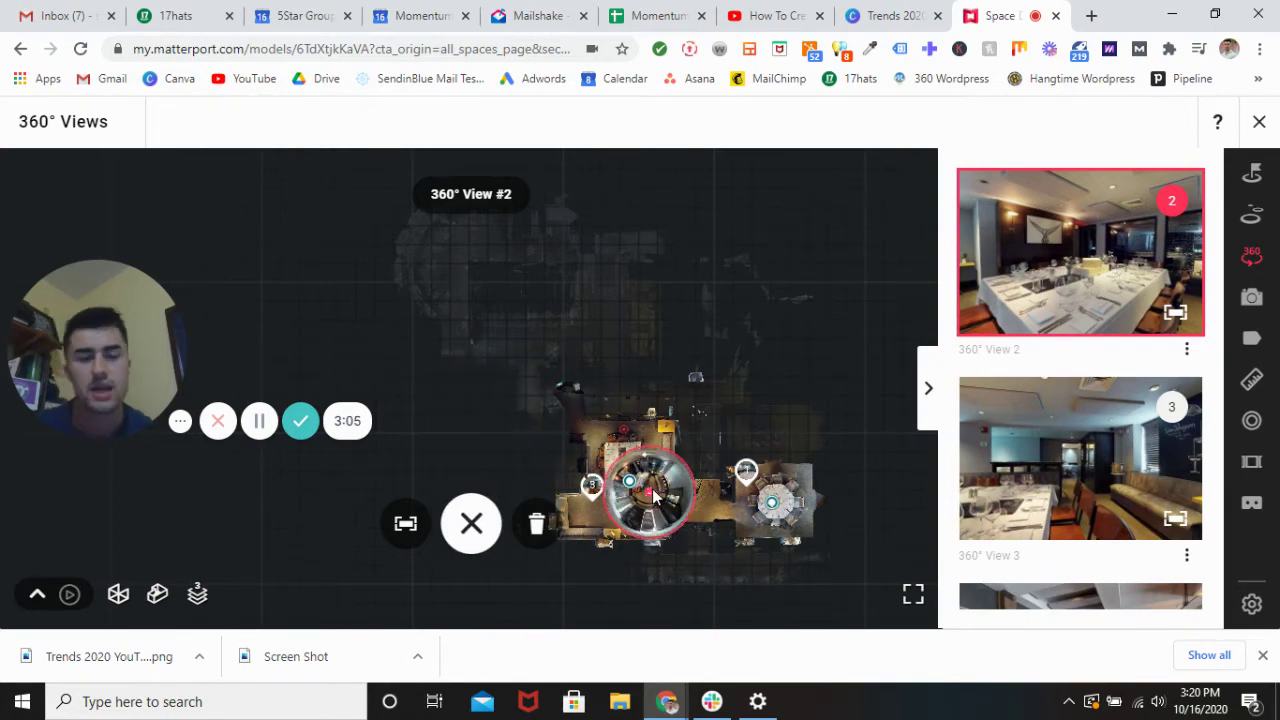
click(650, 489)
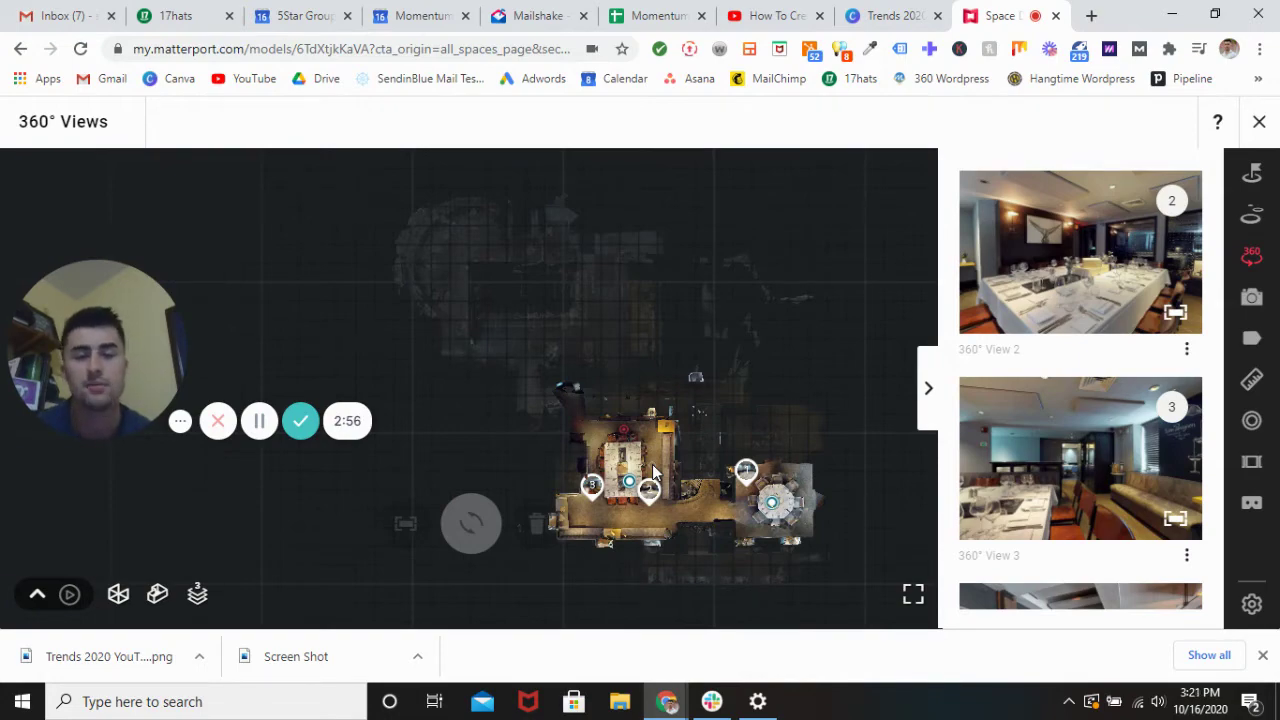
Walk through the dining room to the 360° View 2 pin by the chalkboard
click(656, 458)
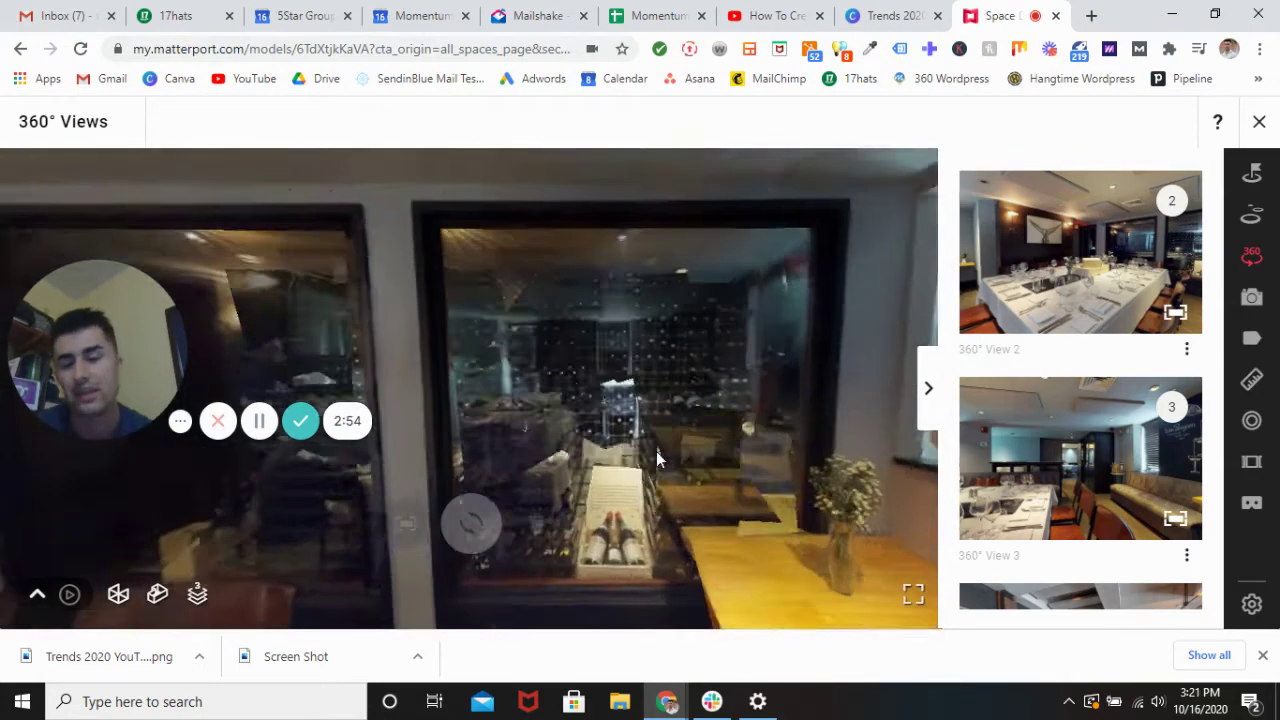
click(545, 440)
click(563, 413)
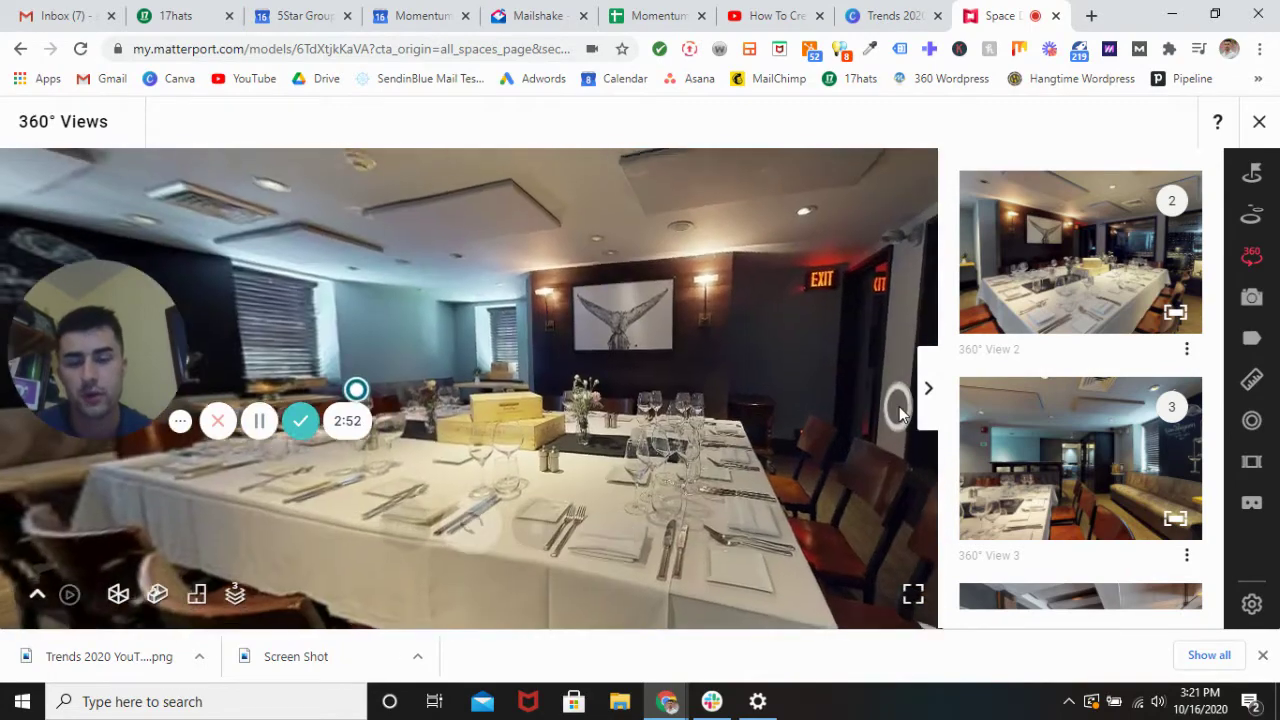
click(535, 413)
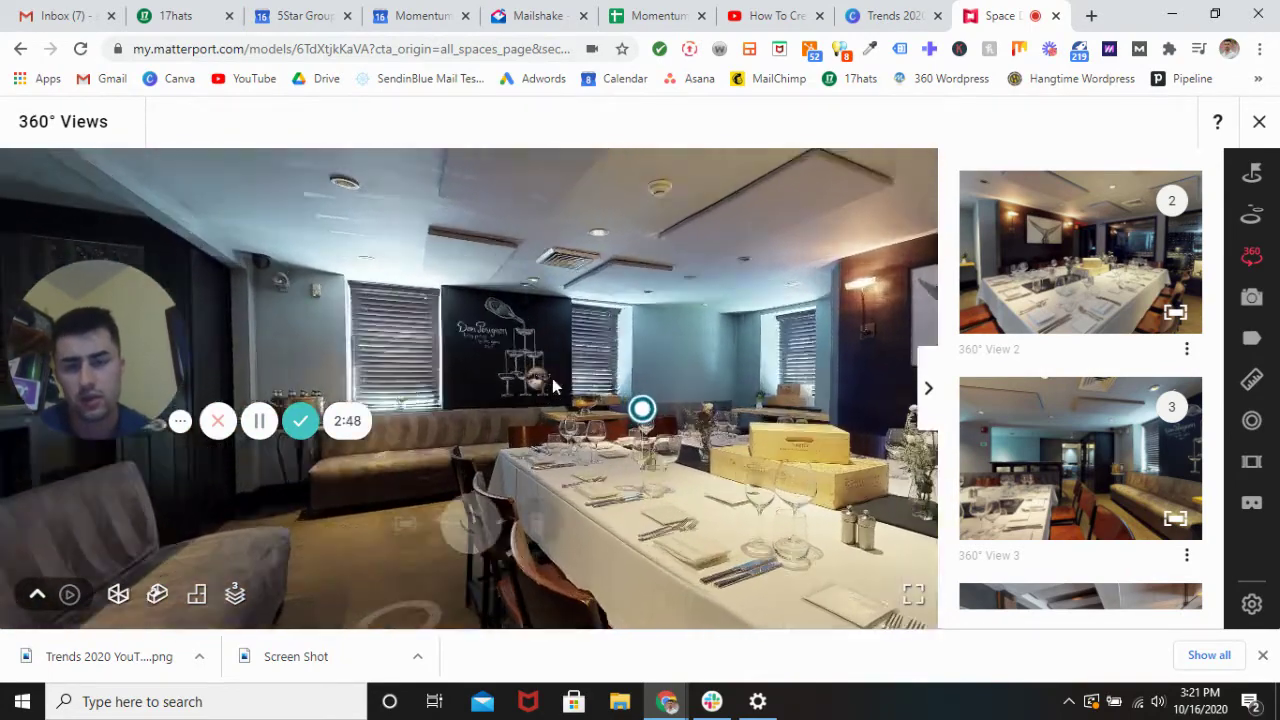
click(552, 378)
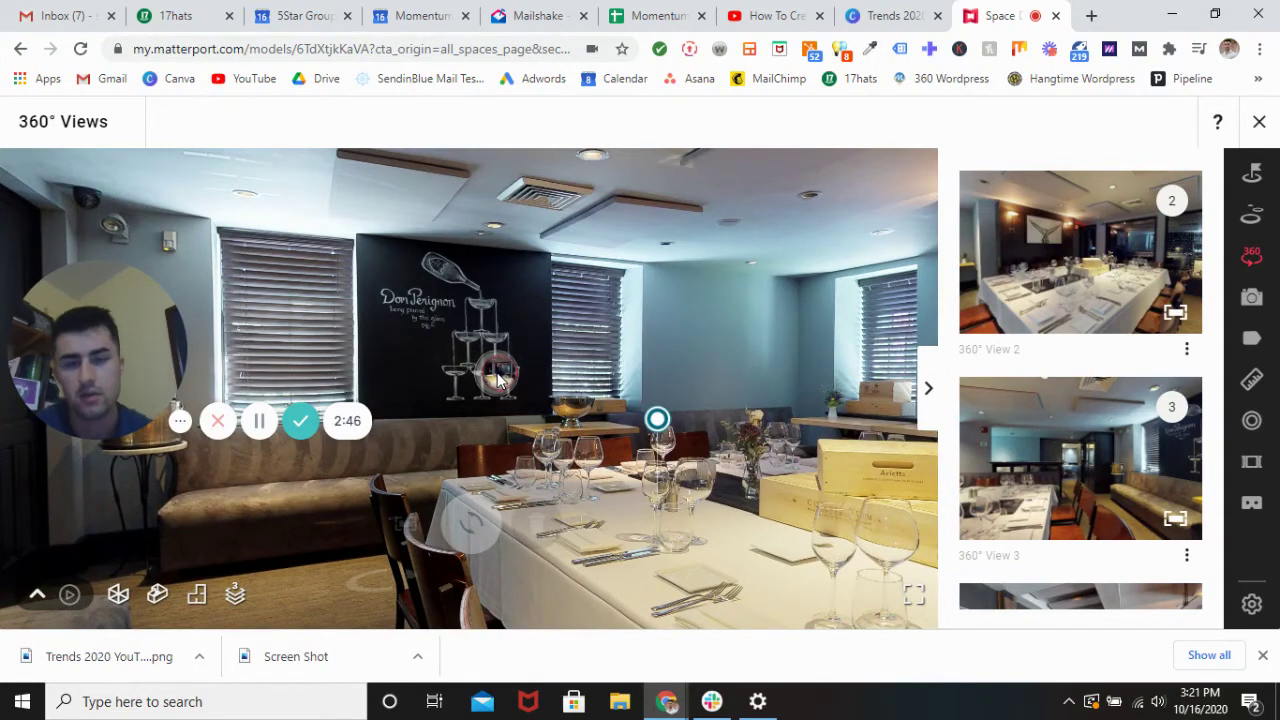
click(497, 374)
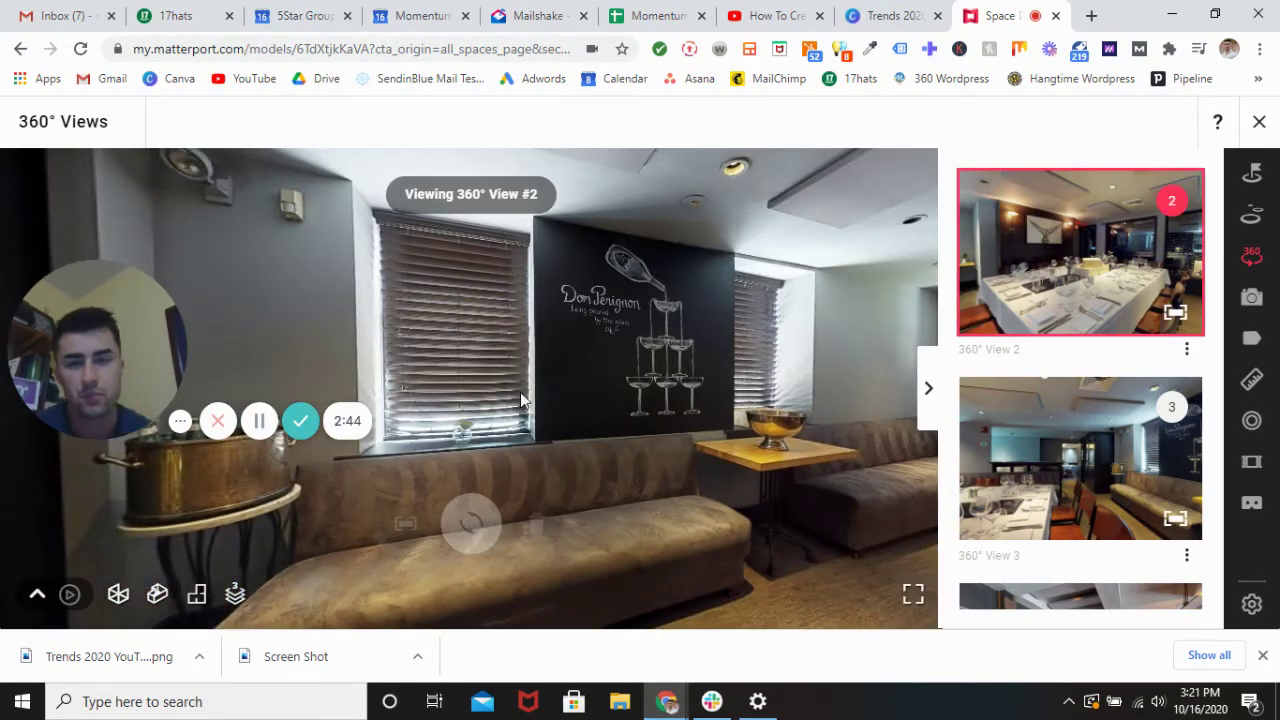
Pan the View 2 panorama across the doorway, sofa area and fish-painting table
drag(497, 372, 903, 396)
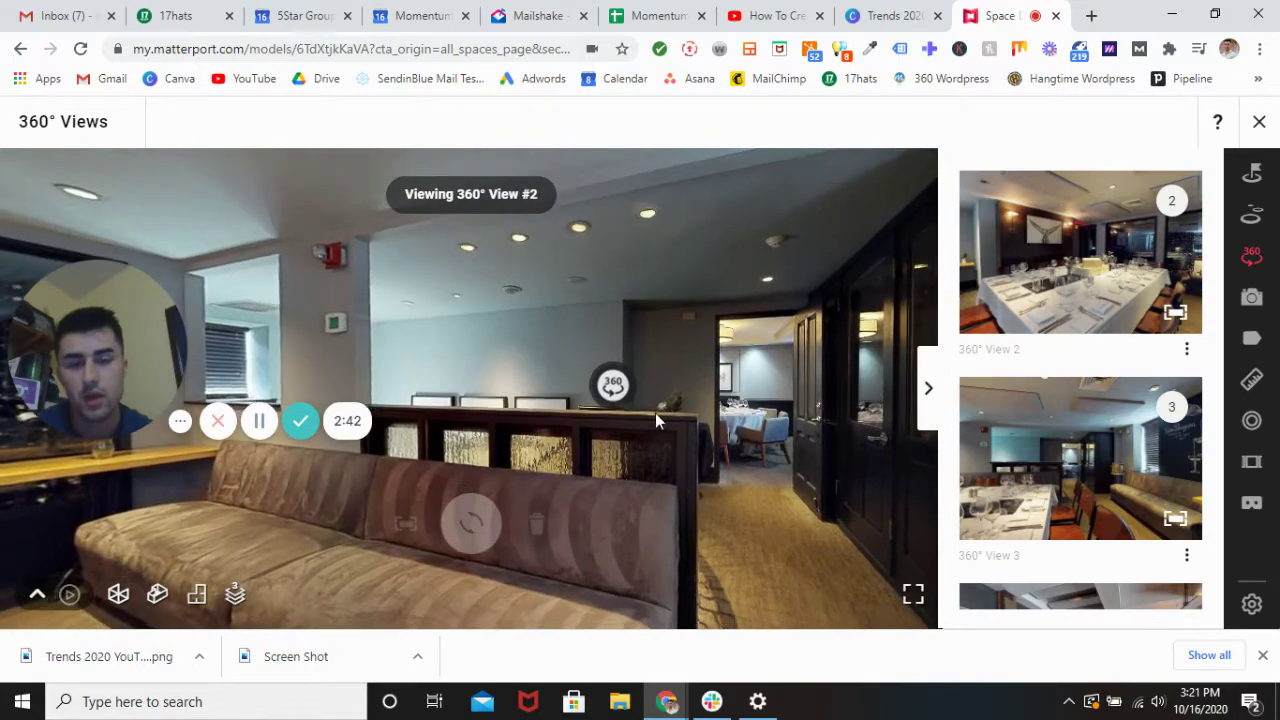
drag(549, 426, 857, 443)
mouse_move(575, 450)
mouse_down()
mouse_move(807, 409)
mouse_move(781, 433)
mouse_move(490, 439)
mouse_up()
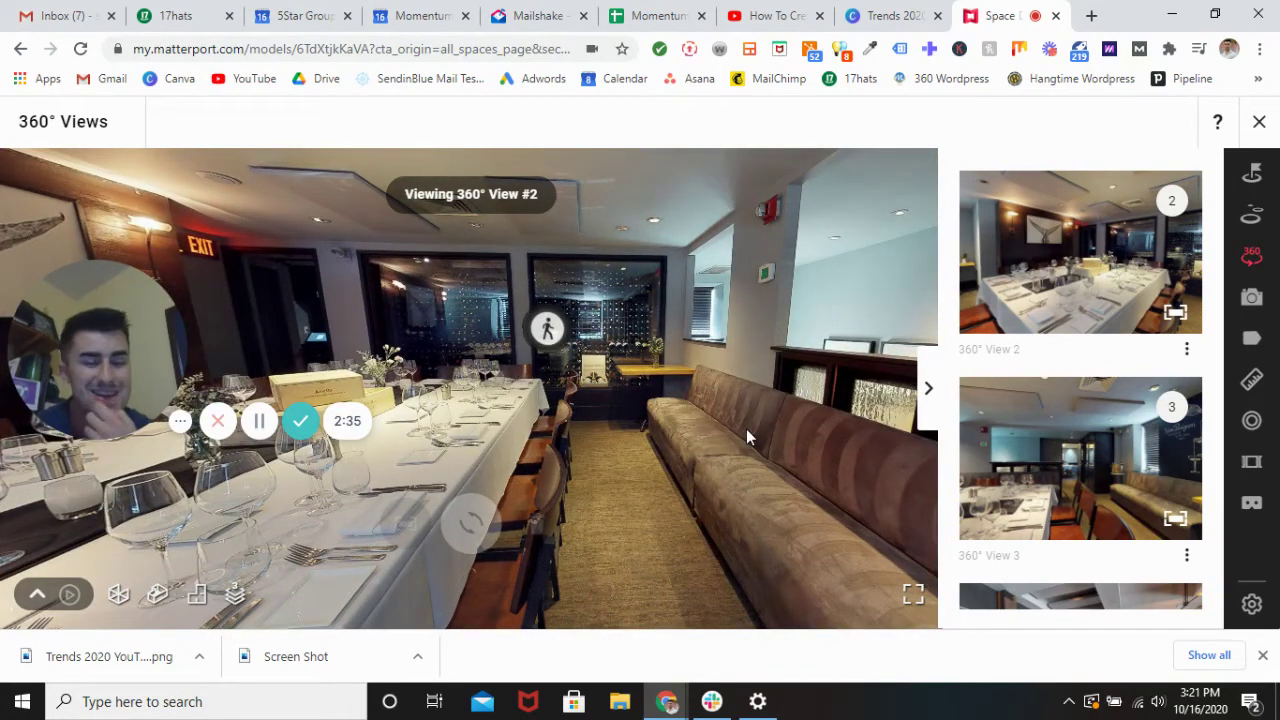
drag(658, 420, 699, 421)
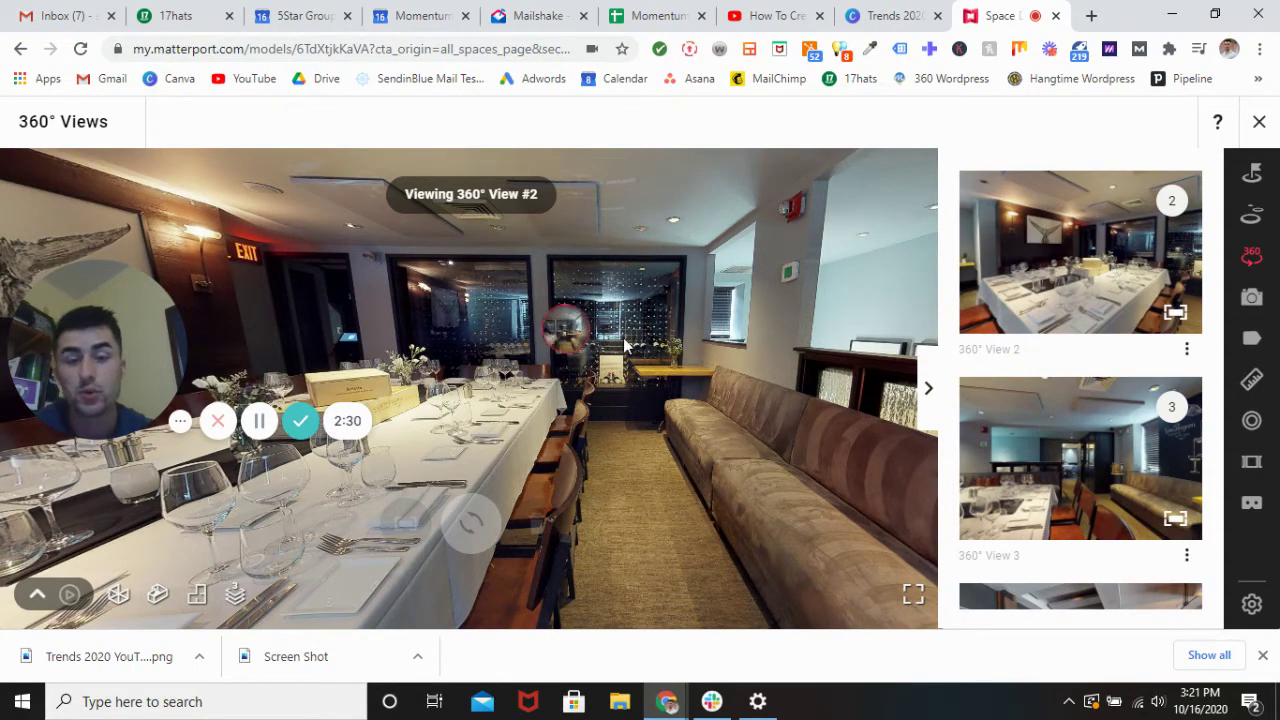
mouse_move(738, 411)
mouse_down()
mouse_move(793, 483)
mouse_move(618, 459)
mouse_move(895, 480)
mouse_up()
mouse_move(764, 392)
mouse_down()
mouse_move(403, 377)
mouse_move(795, 391)
mouse_move(846, 409)
mouse_move(593, 424)
mouse_up()
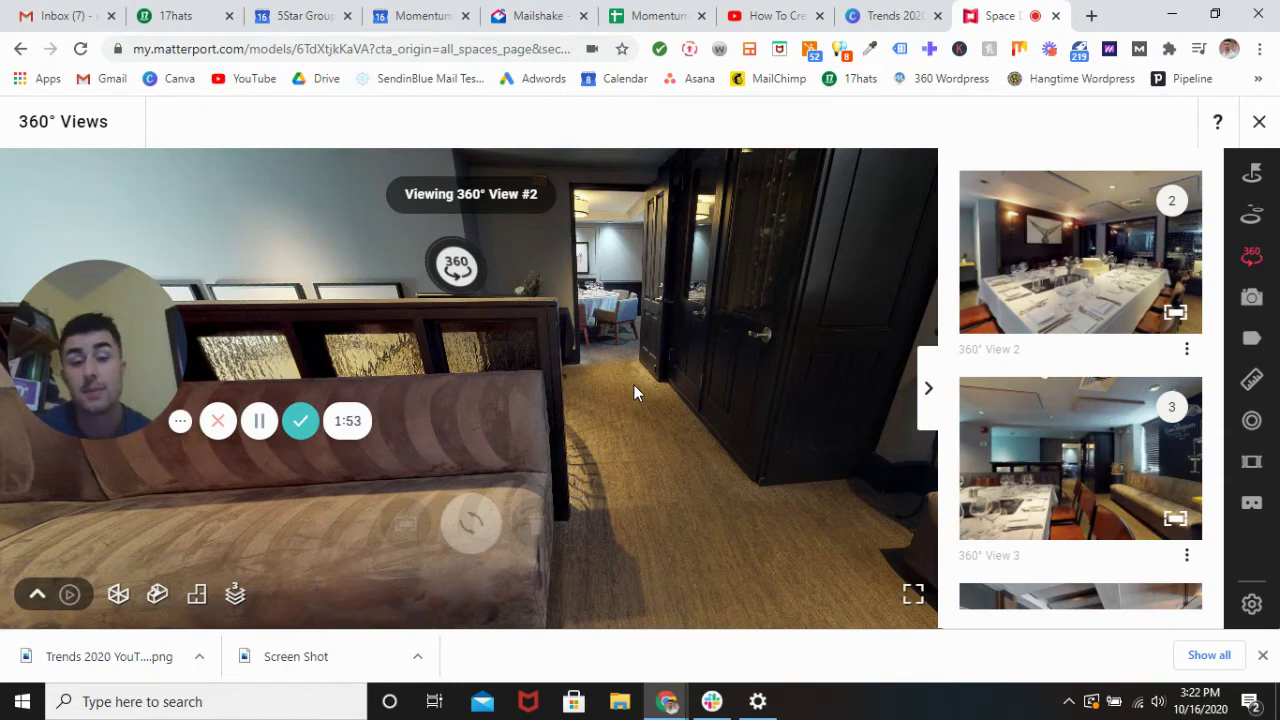
mouse_move(536, 381)
mouse_down()
mouse_move(529, 405)
mouse_move(660, 428)
mouse_move(804, 362)
mouse_move(492, 360)
mouse_up()
drag(653, 391, 621, 398)
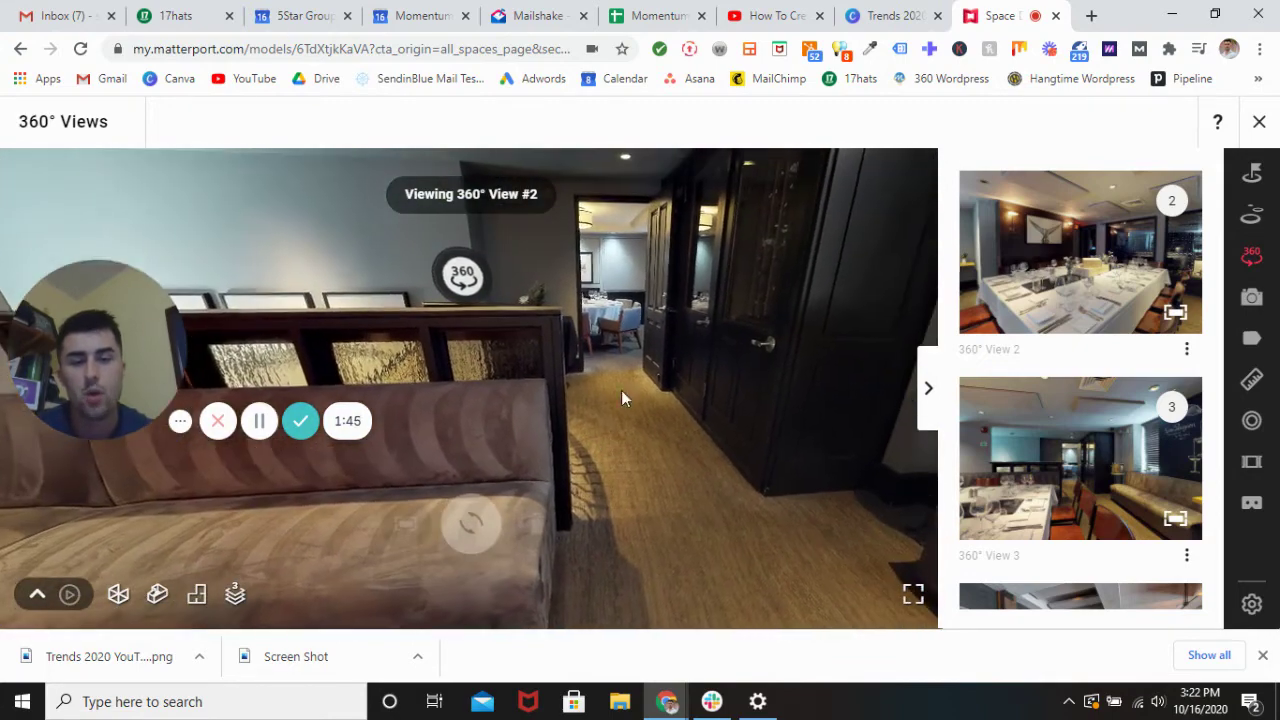